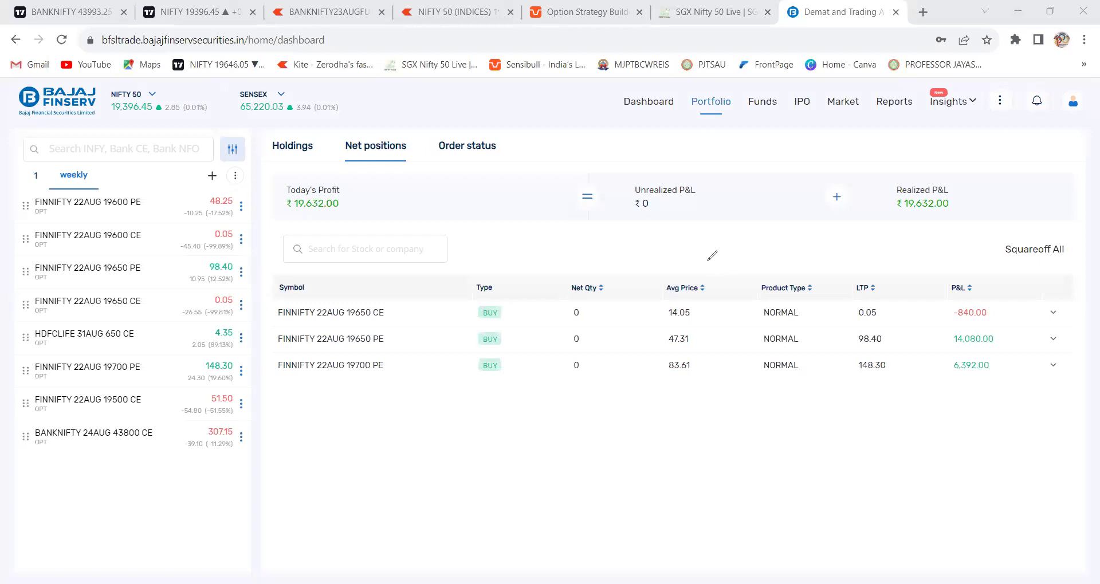
Handwrite a numbered list over the net positions page: 1) MD, 2) LL, TL, 3) OB, OS, and double-underline the third item.
mouse_move(705, 232)
mouse_down()
mouse_move(708, 252)
mouse_move(731, 225)
mouse_move(735, 234)
mouse_move(755, 222)
mouse_move(747, 236)
mouse_up()
mouse_move(710, 265)
mouse_down()
mouse_move(728, 275)
mouse_move(713, 292)
mouse_up()
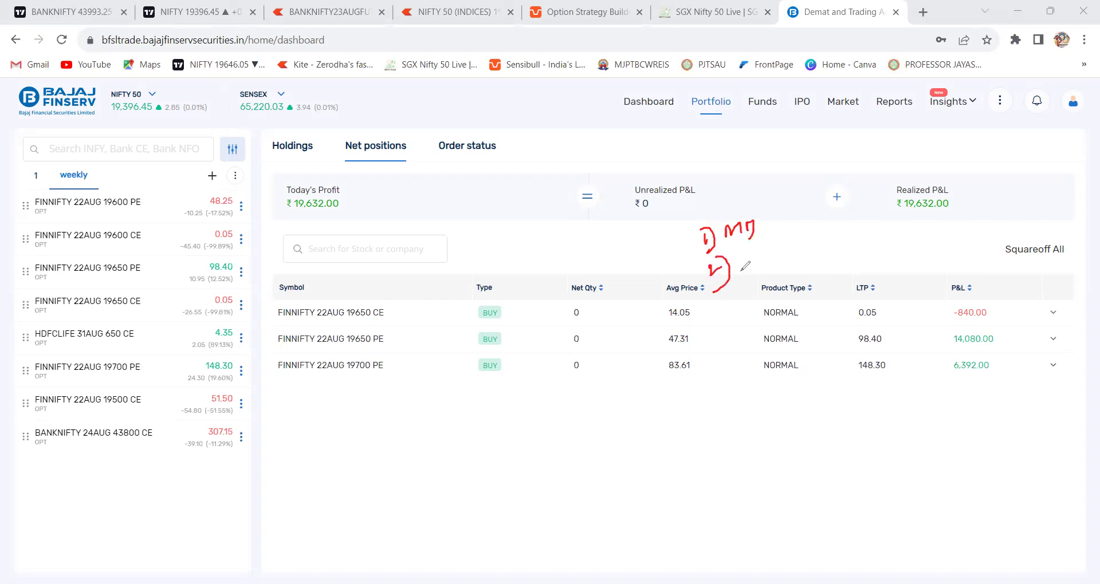
mouse_move(737, 248)
mouse_down()
mouse_move(766, 258)
mouse_move(795, 227)
mouse_move(798, 238)
mouse_move(815, 232)
mouse_up()
drag(722, 284, 735, 317)
mouse_move(753, 280)
mouse_down()
mouse_move(750, 289)
mouse_move(810, 269)
mouse_up()
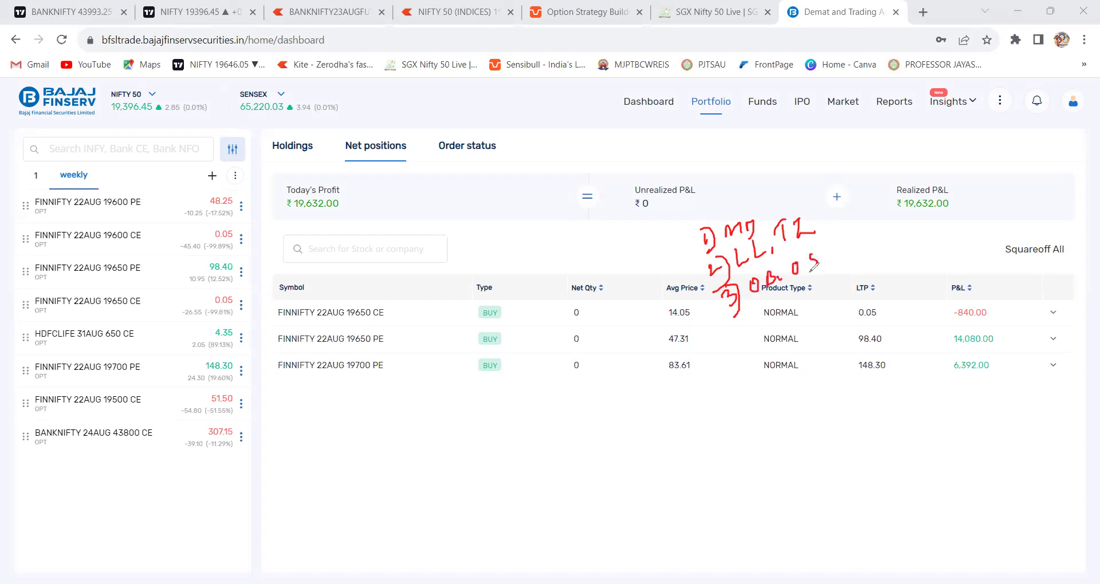
drag(733, 323, 825, 267)
drag(747, 318, 825, 268)
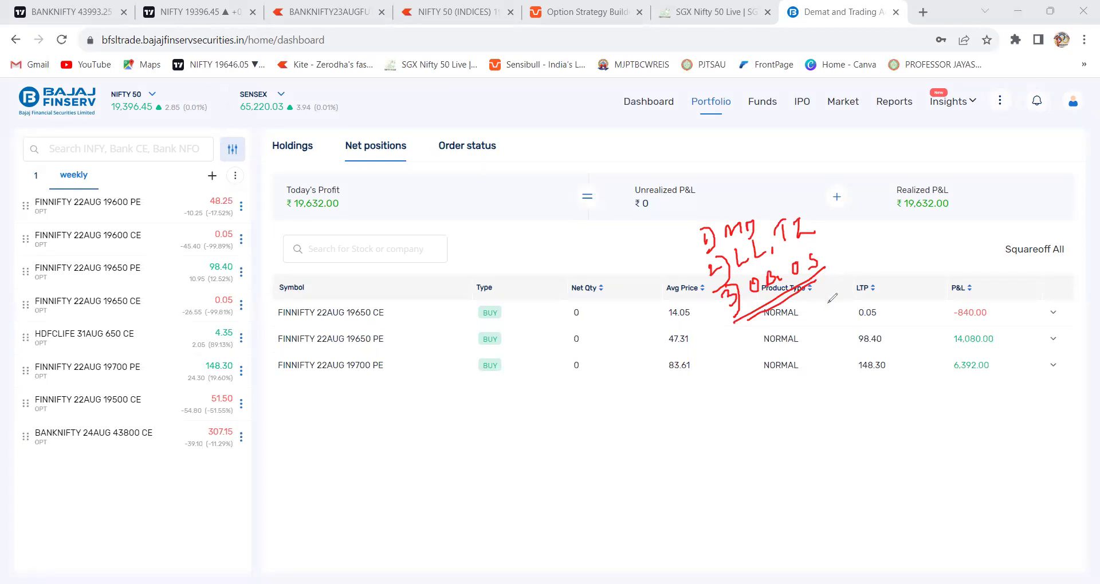
Handwrite "3 years" and "80%" beside the list, underline both notes, and clear the annotations.
mouse_move(825, 306)
mouse_down()
mouse_move(829, 320)
mouse_move(854, 308)
mouse_move(853, 321)
mouse_up()
mouse_move(854, 283)
mouse_down()
mouse_move(882, 284)
mouse_move(877, 299)
mouse_move(889, 292)
mouse_up()
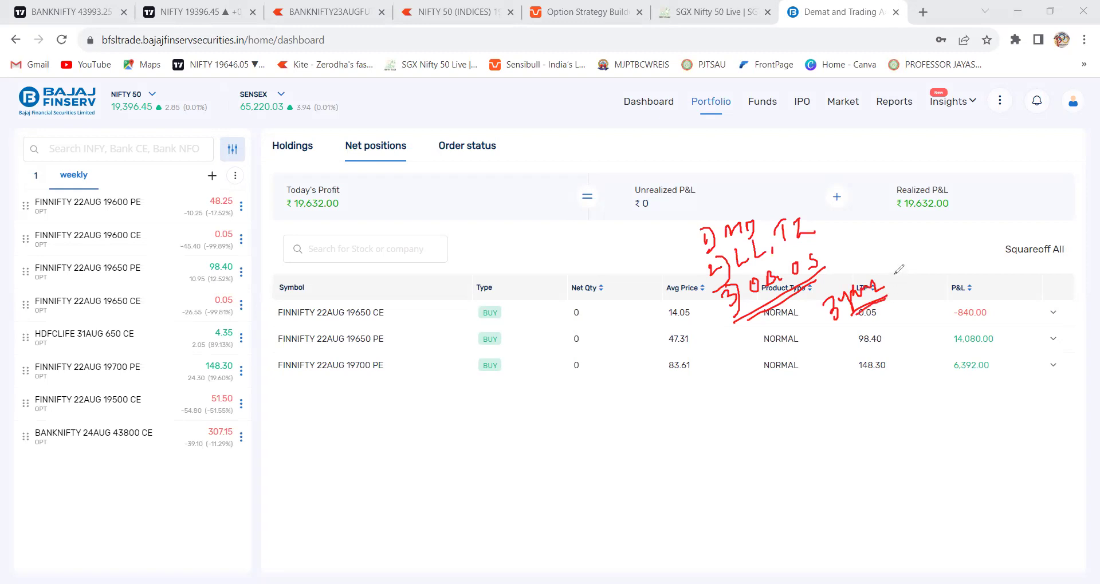
mouse_move(894, 250)
mouse_down()
mouse_move(892, 267)
mouse_move(917, 229)
mouse_move(913, 255)
mouse_move(924, 248)
mouse_up()
mouse_move(888, 292)
mouse_down()
mouse_move(952, 255)
mouse_move(894, 292)
mouse_up()
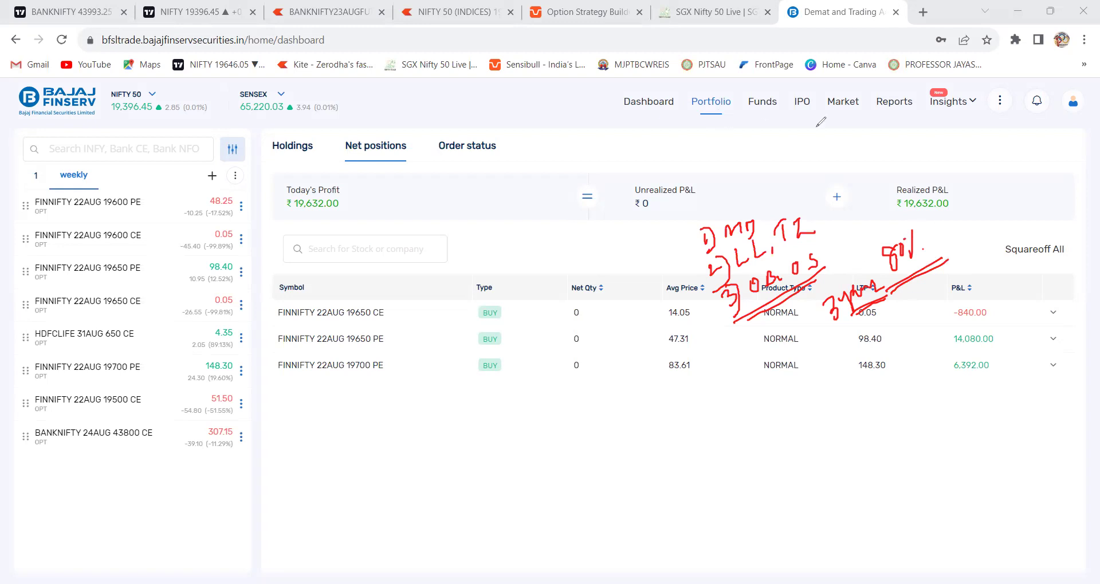
key(e)
Box the Today's Profit figure, add marks around the profit summary, and remove the annotations.
mouse_move(279, 217)
mouse_down()
mouse_move(375, 213)
mouse_move(346, 178)
mouse_move(286, 179)
mouse_move(281, 217)
mouse_up()
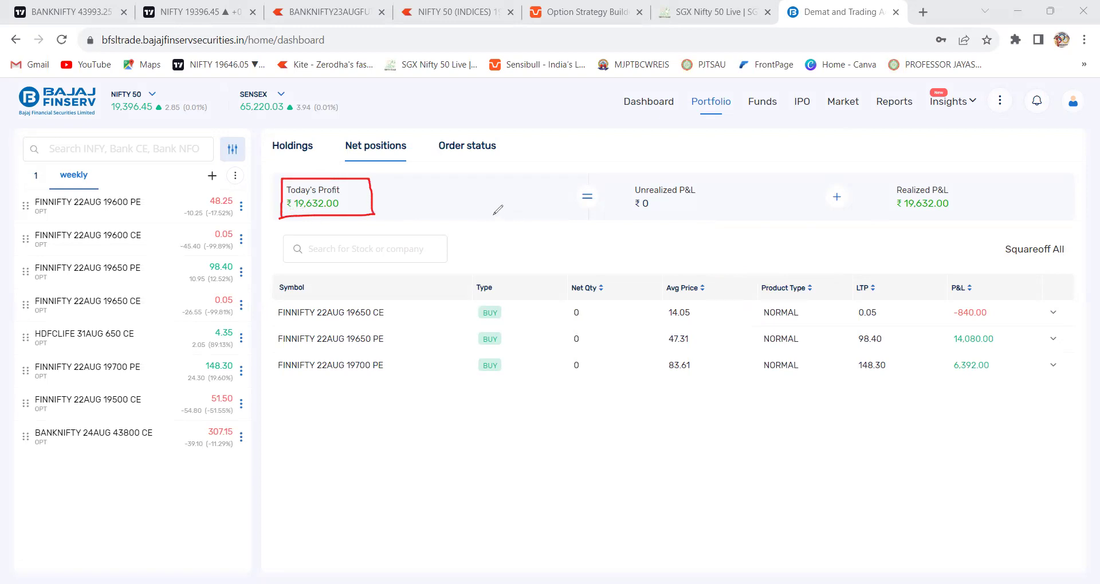
mouse_move(458, 210)
mouse_down()
mouse_move(466, 227)
mouse_move(471, 218)
mouse_move(508, 228)
mouse_up()
click(461, 242)
mouse_move(947, 221)
mouse_down()
mouse_move(953, 205)
mouse_move(923, 185)
mouse_move(908, 222)
mouse_move(951, 217)
mouse_move(980, 174)
mouse_up()
key(Escape)
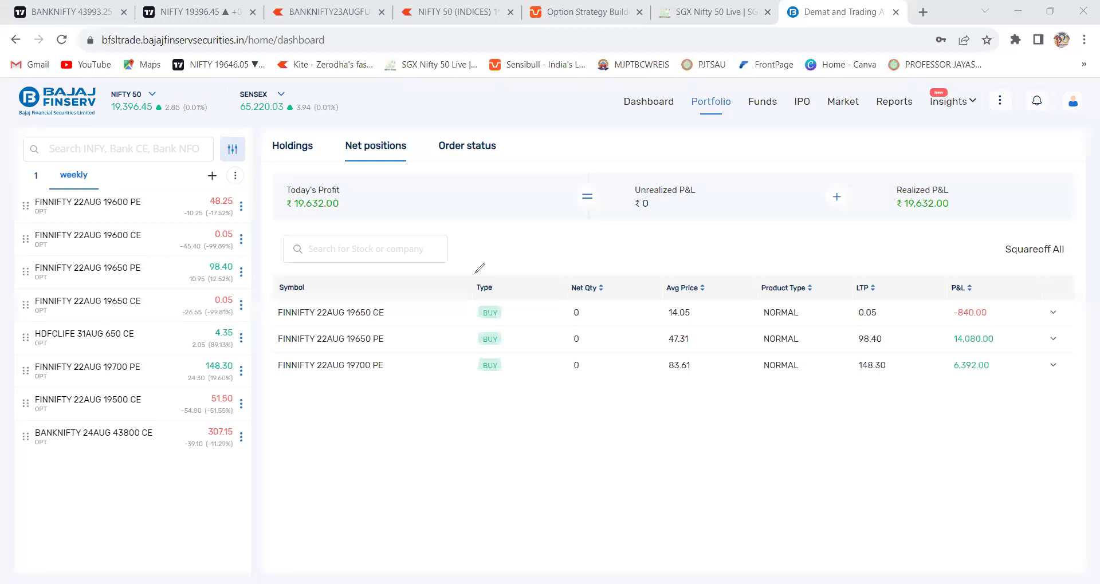
Switch to the Kite dual chart and sketch a short upward path and a stepped decline to 41831.65 on the Nifty Bank chart.
key(ctrl+4)
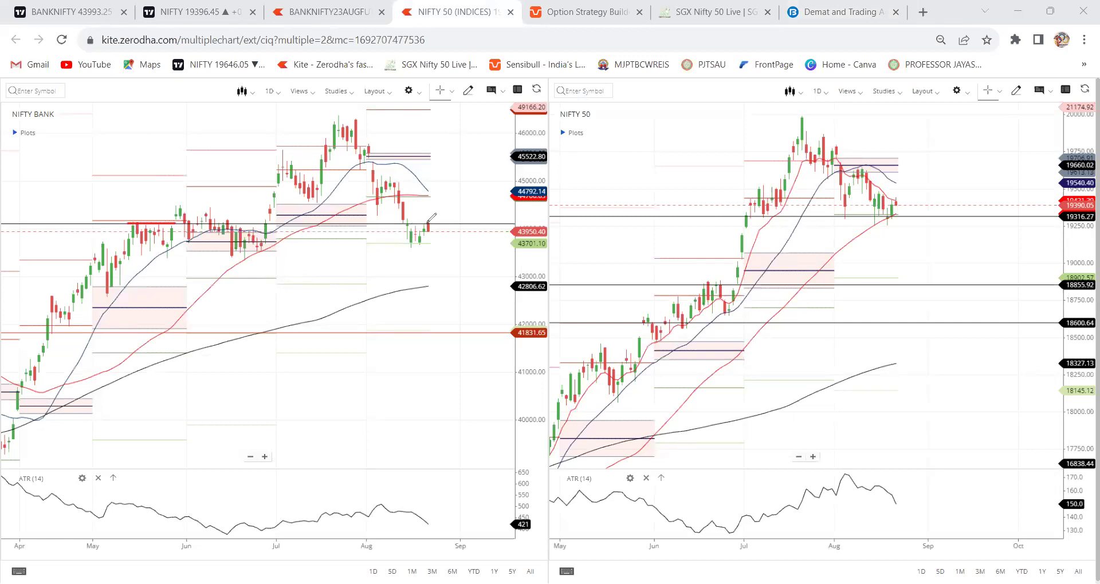
drag(415, 222, 438, 222)
mouse_move(432, 222)
mouse_down()
mouse_move(457, 194)
mouse_move(446, 199)
mouse_move(460, 202)
mouse_up()
mouse_move(424, 235)
mouse_down()
mouse_move(487, 290)
mouse_move(494, 338)
mouse_move(500, 319)
mouse_up()
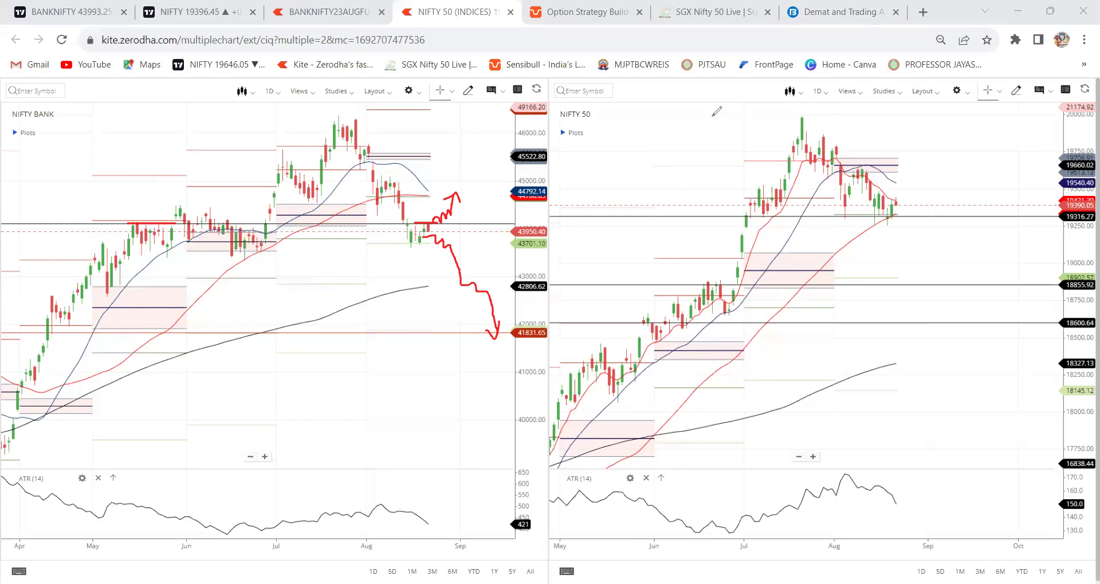
Switch to the TradingView BANKNIFTY 5-minute chart and circle its three Trade Zone labels.
click(78, 7)
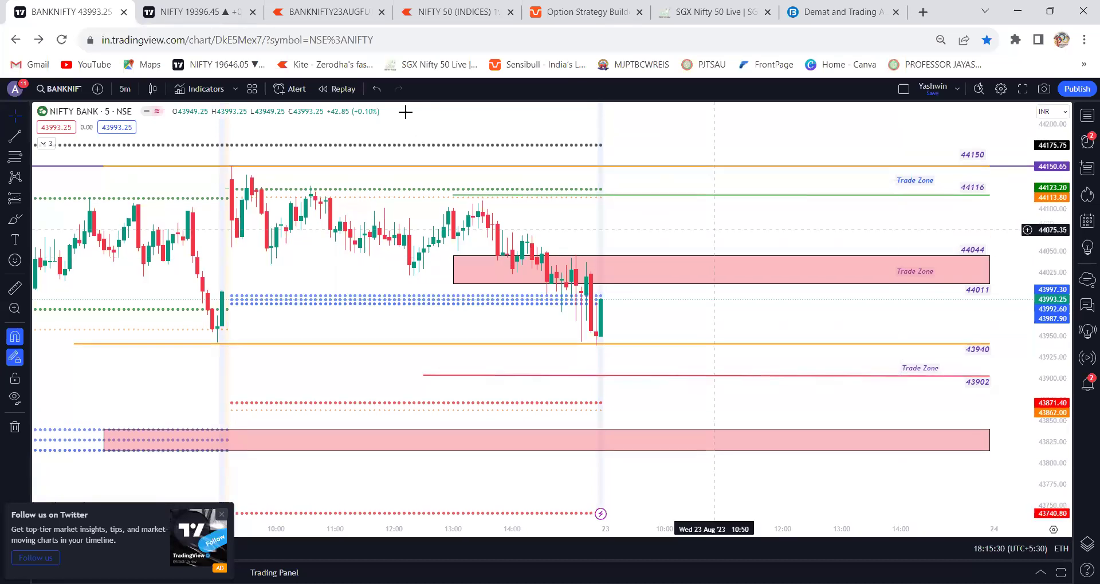
mouse_move(938, 175)
mouse_down()
mouse_move(921, 175)
mouse_move(940, 182)
mouse_up()
mouse_move(941, 268)
mouse_down()
mouse_move(887, 279)
mouse_move(935, 269)
mouse_up()
mouse_move(948, 366)
mouse_down()
mouse_move(911, 357)
mouse_move(928, 388)
mouse_move(941, 354)
mouse_up()
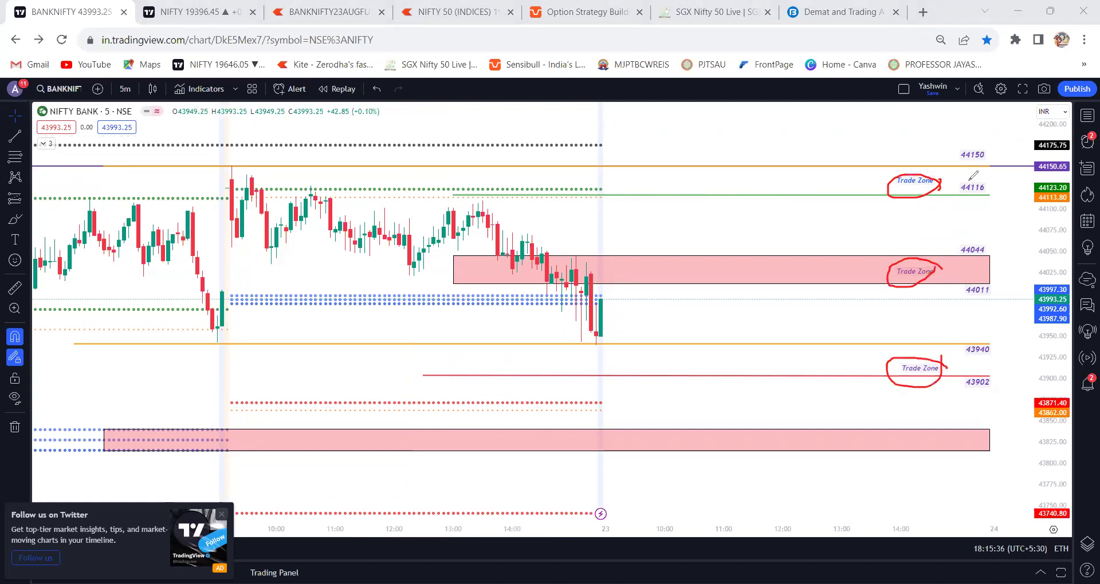
Circle the level labels 44150, 44116, 44044, 44011, 43940 and 43902, and note 33 beside the middle zone.
mouse_move(965, 163)
mouse_down()
mouse_move(993, 142)
mouse_move(936, 150)
mouse_move(973, 173)
mouse_move(954, 193)
mouse_move(981, 202)
mouse_move(992, 172)
mouse_up()
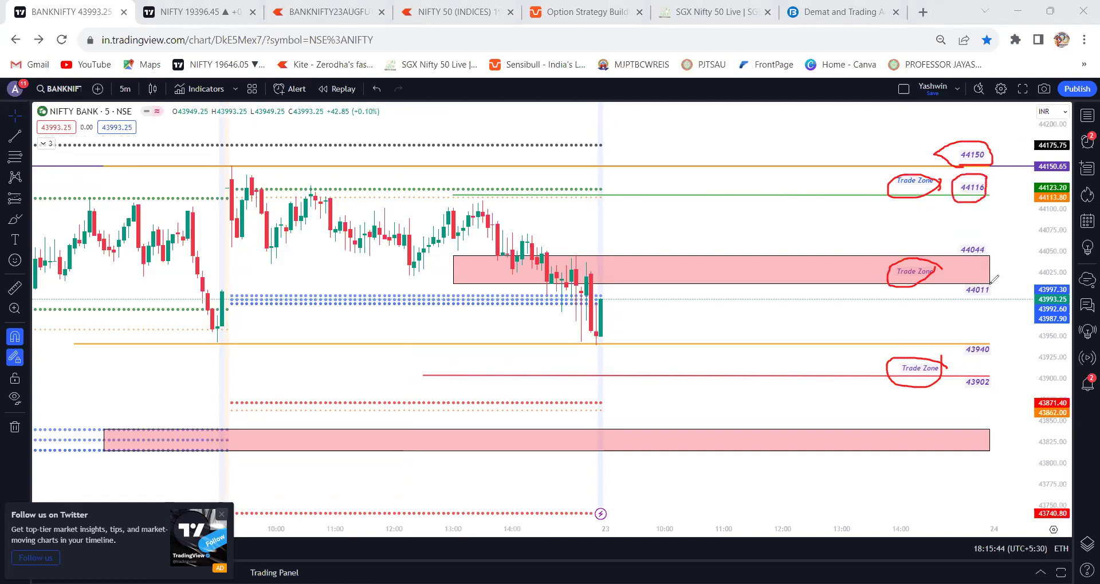
mouse_move(988, 281)
mouse_down()
mouse_move(959, 290)
mouse_move(1002, 286)
mouse_move(981, 232)
mouse_move(964, 253)
mouse_move(1017, 267)
mouse_up()
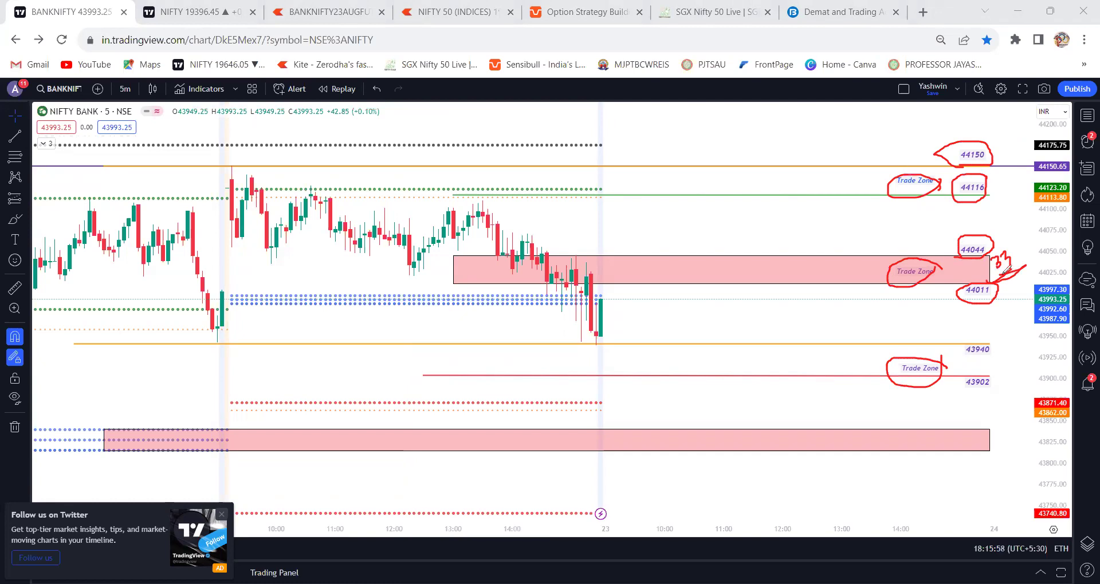
mouse_move(992, 343)
mouse_down()
mouse_move(973, 342)
mouse_move(968, 360)
mouse_move(997, 343)
mouse_move(986, 344)
mouse_move(989, 369)
mouse_move(965, 372)
mouse_move(966, 387)
mouse_move(1000, 386)
mouse_move(996, 372)
mouse_up()
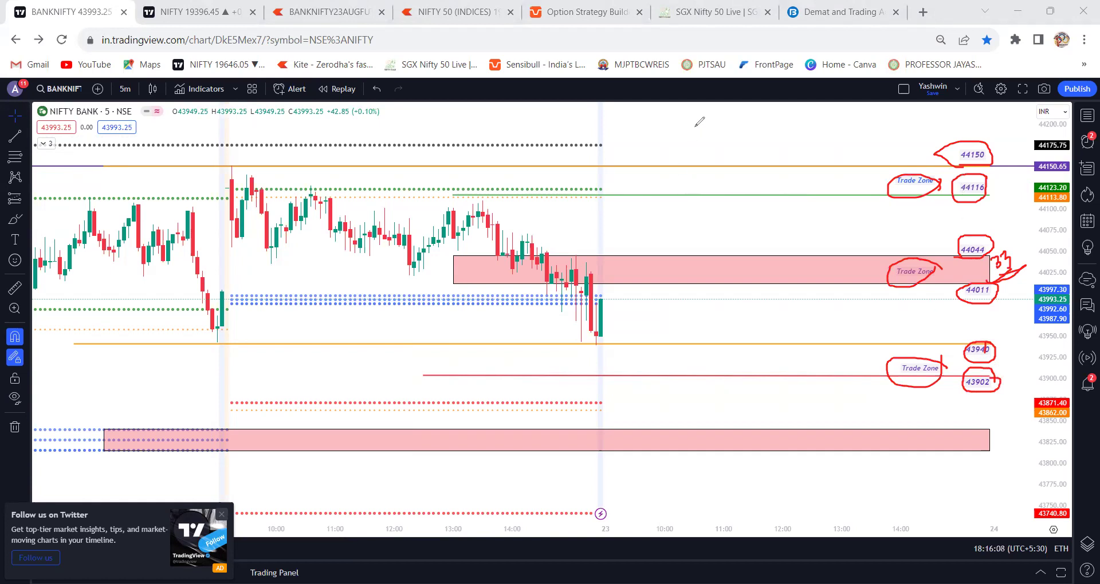
Clear the chart annotations and dismiss the Twitter advert and the ad-free upgrade offer.
key(e)
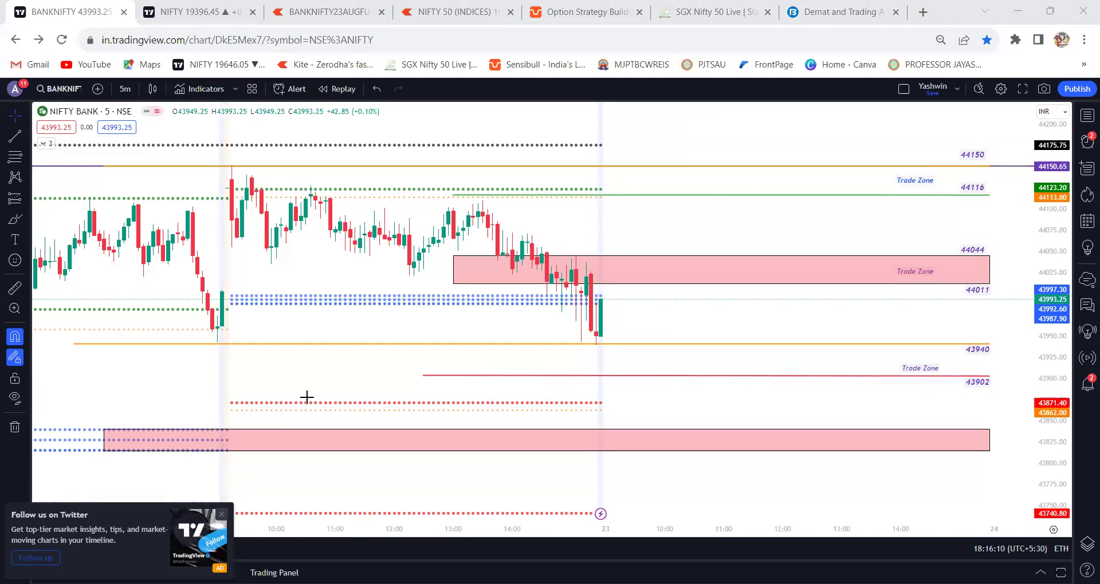
click(221, 517)
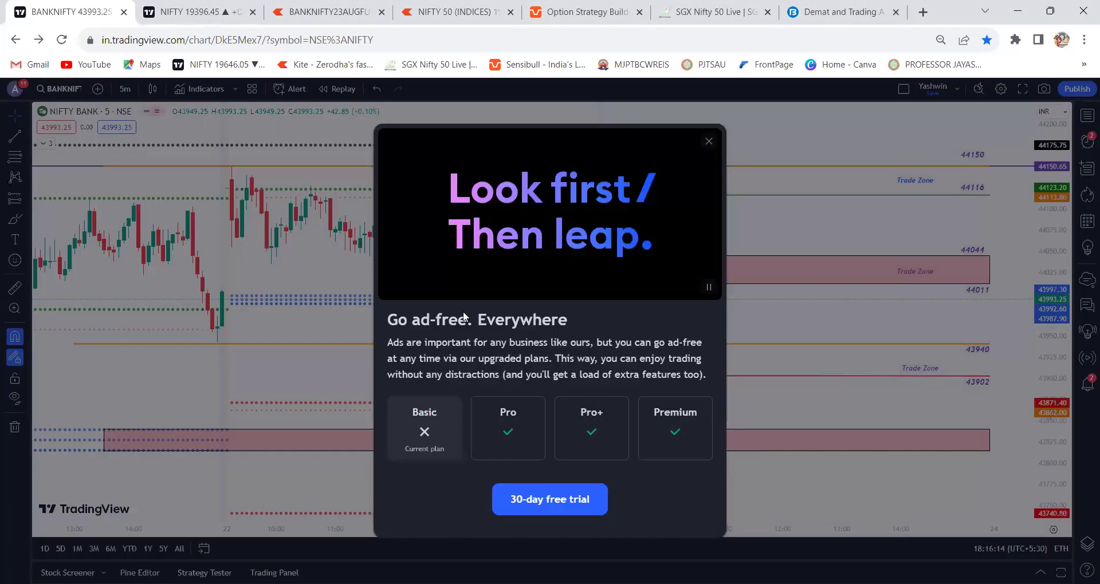
click(707, 141)
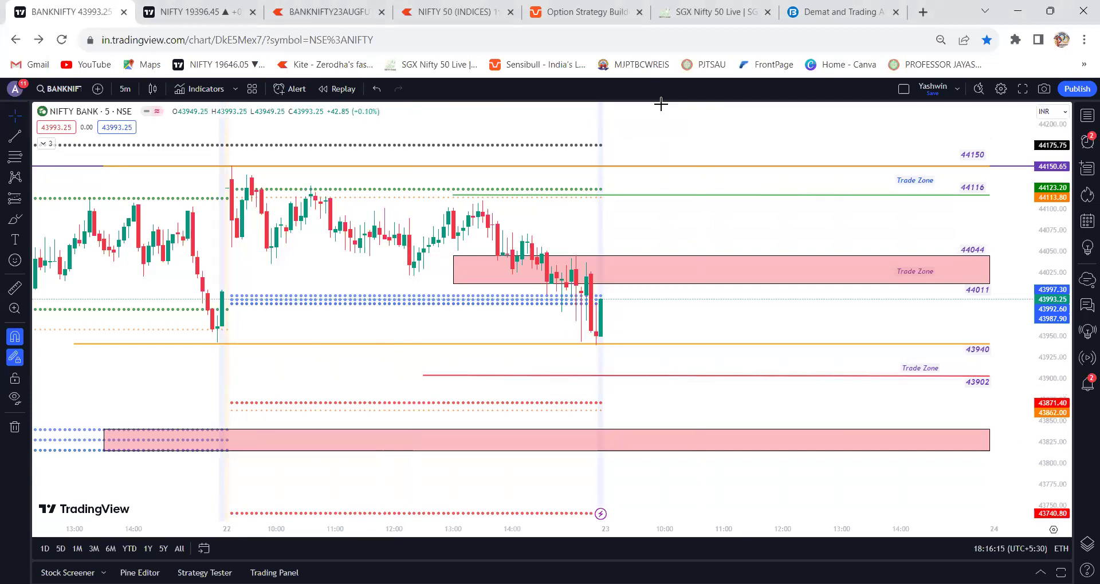
Mark the closing price and middle trade zone, bracket the range from 44150 to 43902, and handwrite its size inside the bracket.
mouse_move(625, 297)
mouse_down()
mouse_move(597, 295)
mouse_move(624, 298)
mouse_move(696, 272)
mouse_move(682, 266)
mouse_up()
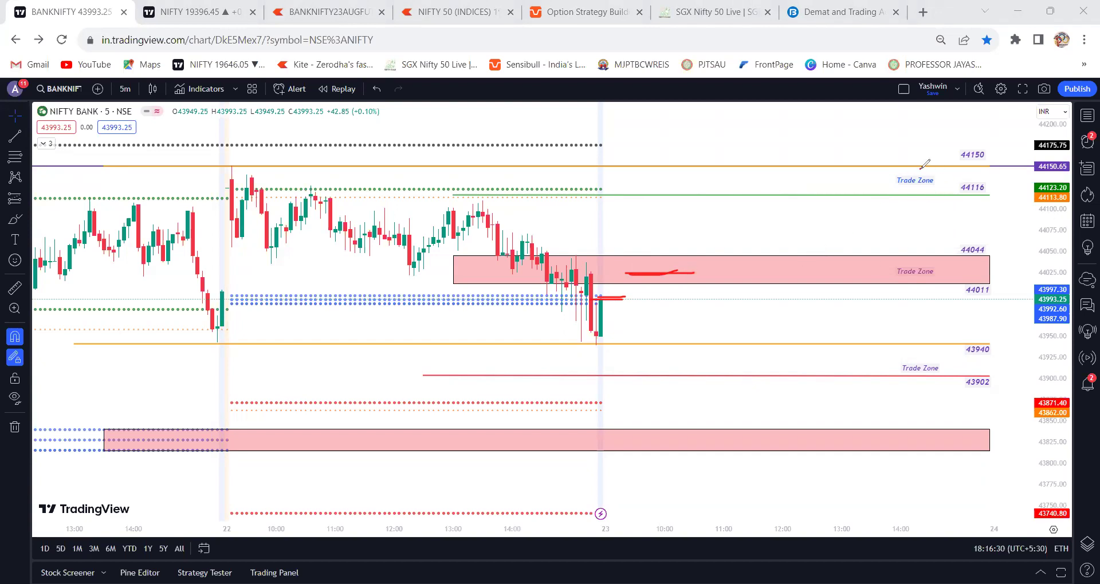
mouse_move(918, 168)
mouse_down()
mouse_move(995, 165)
mouse_move(994, 375)
mouse_move(946, 372)
mouse_up()
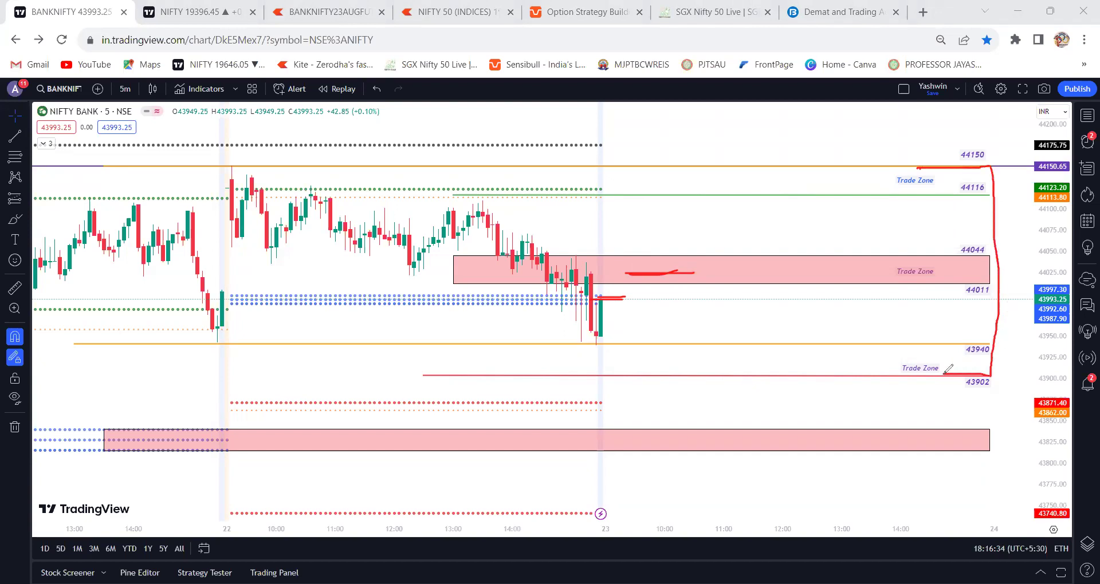
mouse_move(908, 235)
mouse_down()
mouse_move(951, 233)
mouse_move(909, 245)
mouse_up()
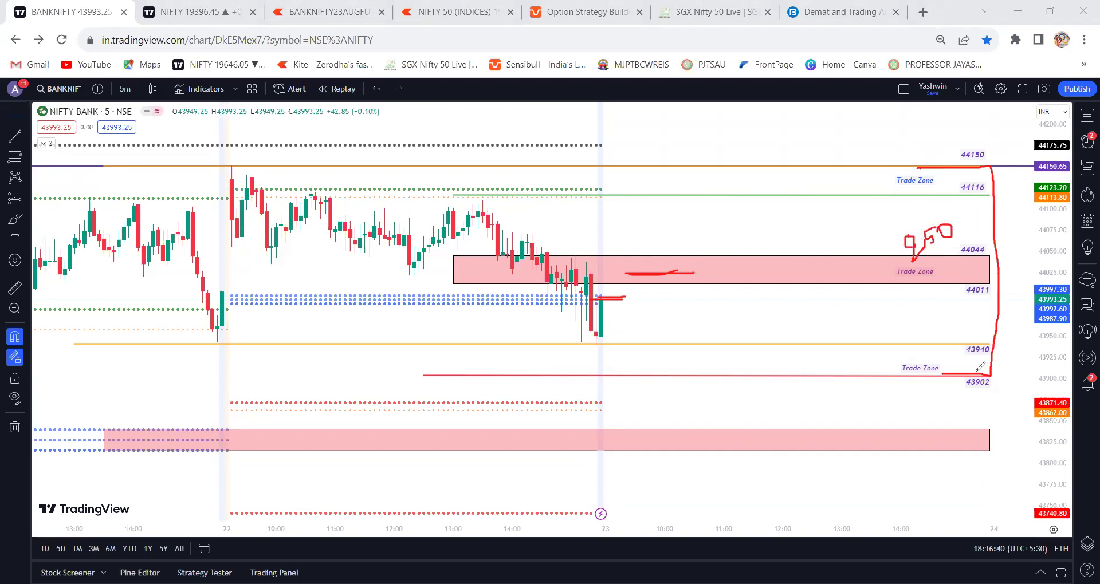
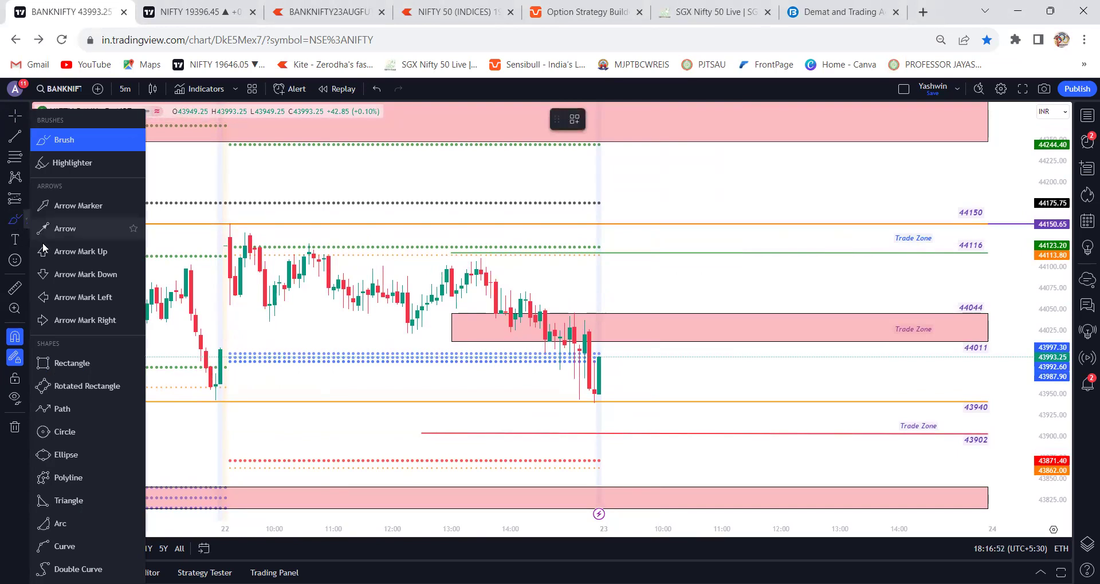
Draw two narrow rectangles near the 23 August open, one spanning the 44116–44150 zone and one spanning the 43940–43902 zone.
click(66, 364)
drag(594, 265, 606, 219)
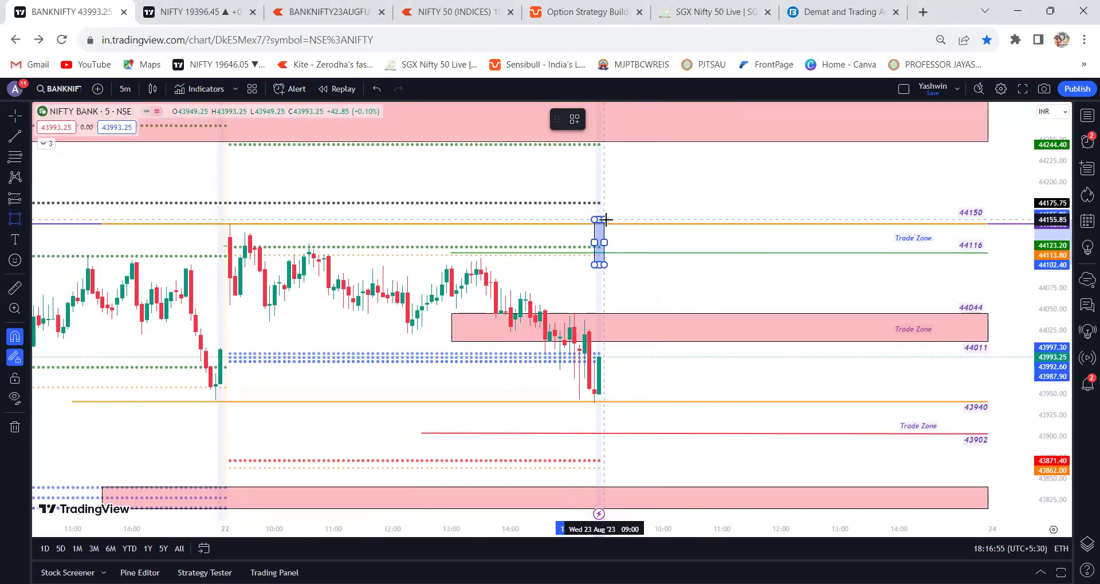
drag(606, 395, 618, 441)
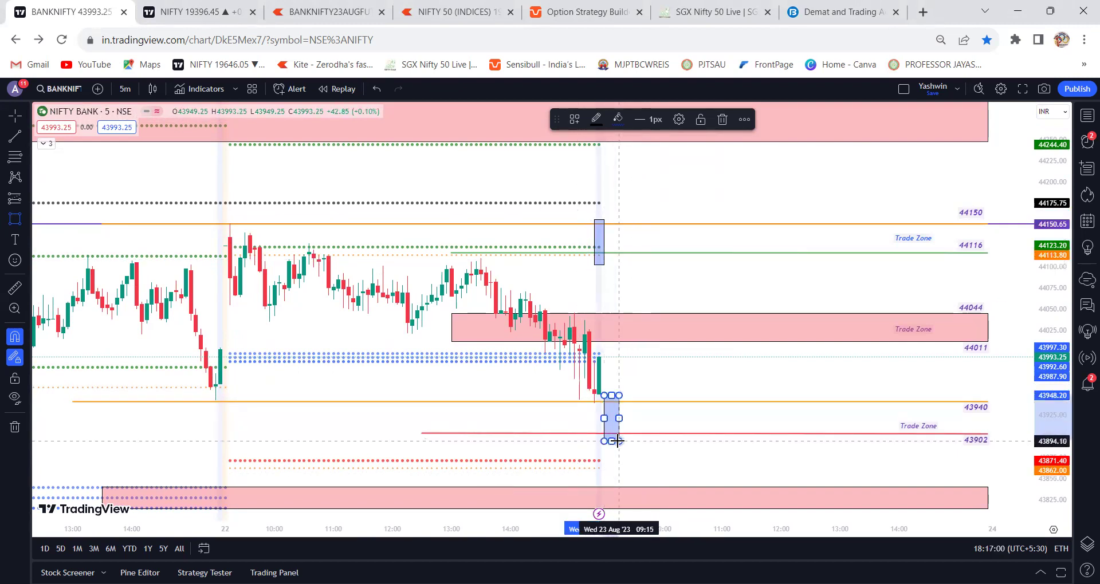
click(264, 176)
scroll(641, 332, right, 1)
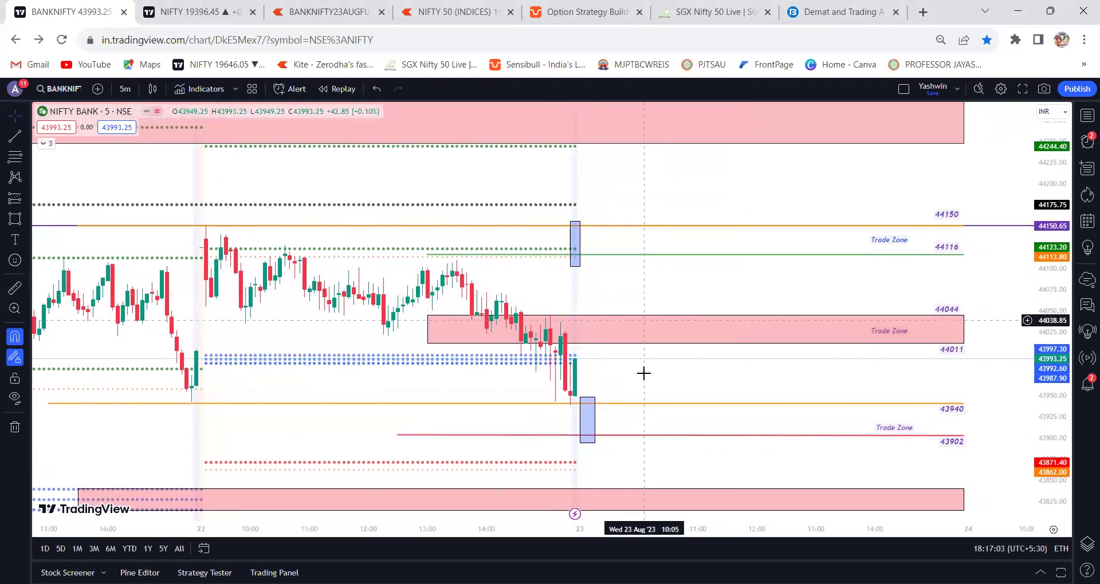
click(594, 421)
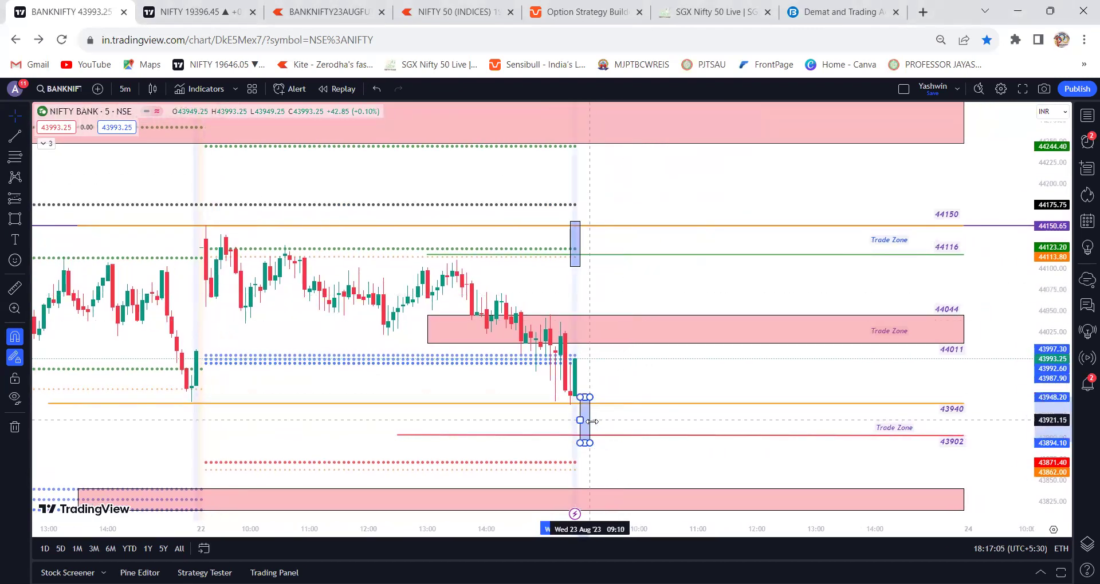
click(632, 362)
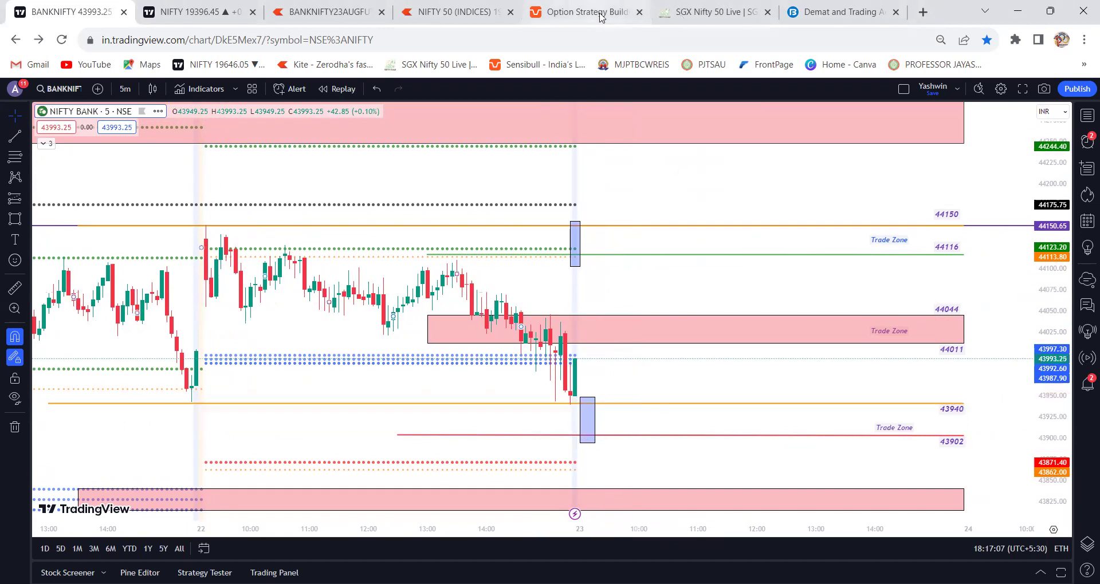
Mark the opening levels, sketch a stepped upward breakout from below 44116 to the upper pink zone, and write an underlined "2R".
drag(573, 351, 596, 351)
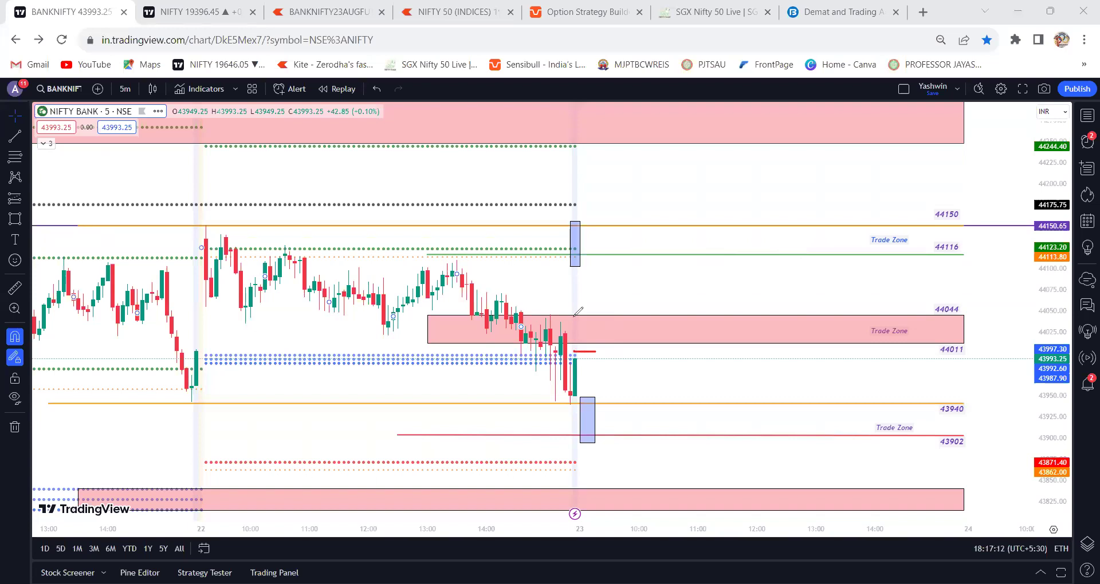
mouse_move(566, 281)
mouse_down()
mouse_move(581, 280)
mouse_move(621, 224)
mouse_up()
mouse_move(622, 224)
mouse_down()
mouse_move(693, 207)
mouse_move(711, 138)
mouse_move(720, 155)
mouse_up()
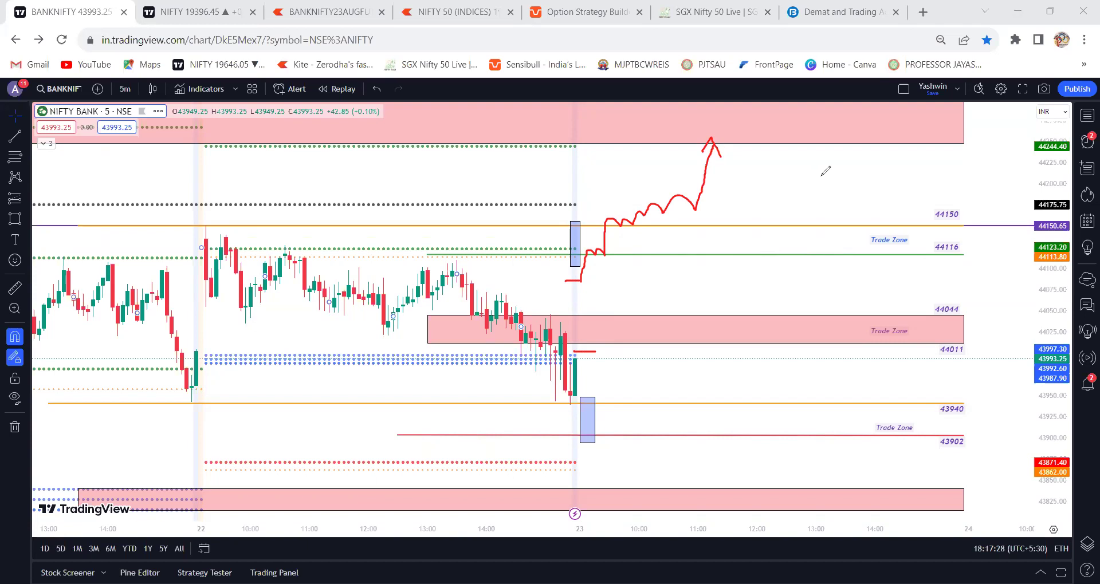
mouse_move(829, 164)
mouse_down()
mouse_move(830, 177)
mouse_move(842, 179)
mouse_move(853, 160)
mouse_move(849, 177)
mouse_move(871, 174)
mouse_move(820, 203)
mouse_up()
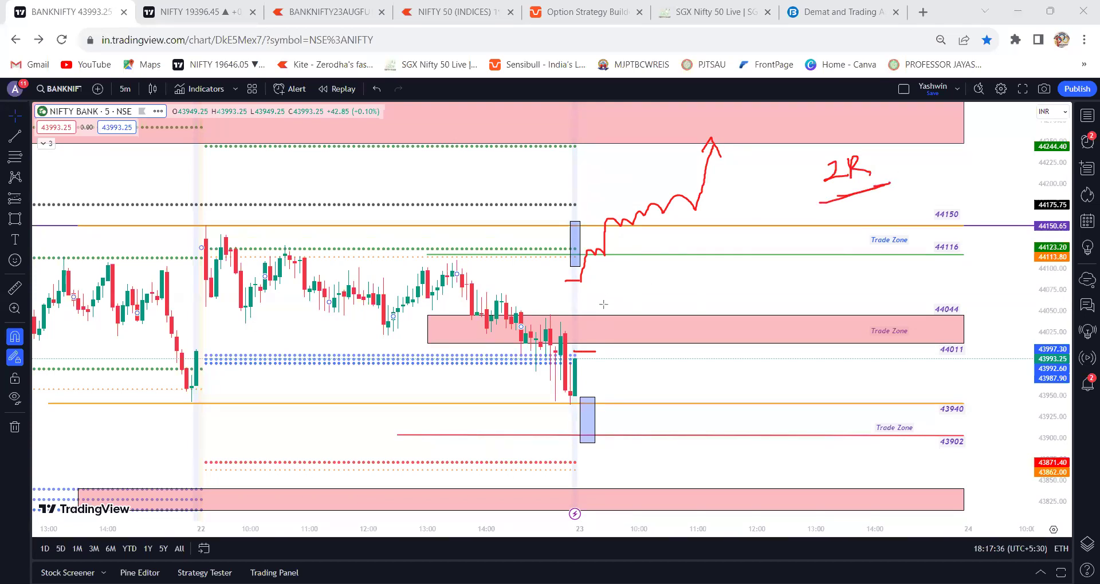
Sketch a tall candle breaking above 44150 with a pullback and renewed rise, and label the scenario with a circled 1.
drag(600, 327, 607, 202)
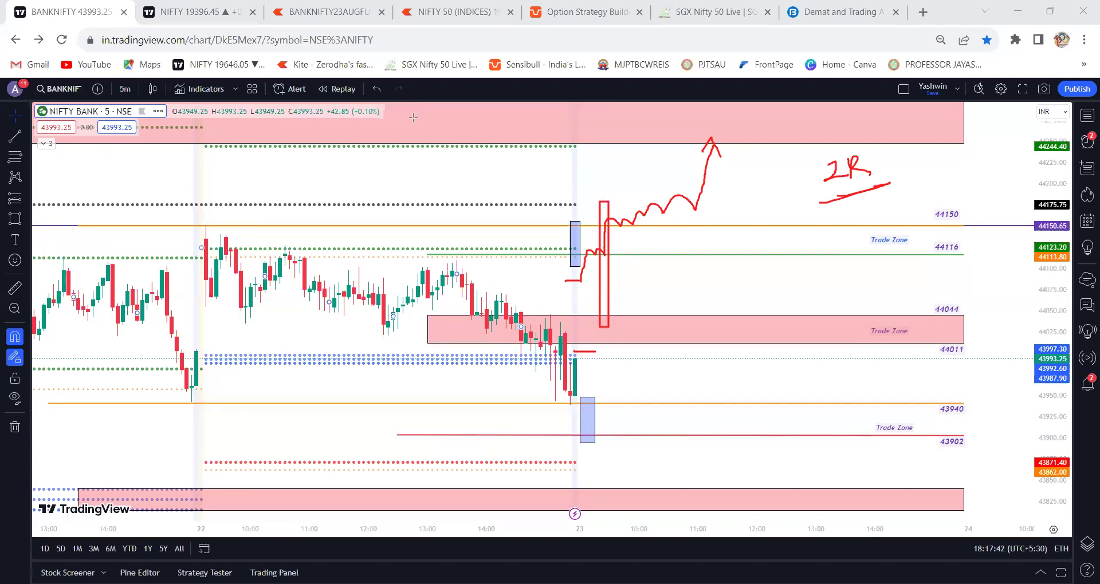
mouse_move(600, 202)
mouse_down()
mouse_move(649, 245)
mouse_move(687, 257)
mouse_move(691, 229)
mouse_move(744, 202)
mouse_move(752, 211)
mouse_move(774, 142)
mouse_move(780, 167)
mouse_up()
mouse_move(784, 208)
mouse_down()
mouse_move(787, 228)
mouse_move(805, 229)
mouse_move(800, 202)
mouse_up()
Write a circled 2 near the 43902 level and sketch a stepped breakdown from about 43940 into the lower pink zone.
mouse_move(692, 422)
mouse_down()
mouse_move(694, 437)
mouse_move(716, 436)
mouse_up()
mouse_move(703, 409)
mouse_down()
mouse_move(679, 421)
mouse_move(717, 424)
mouse_up()
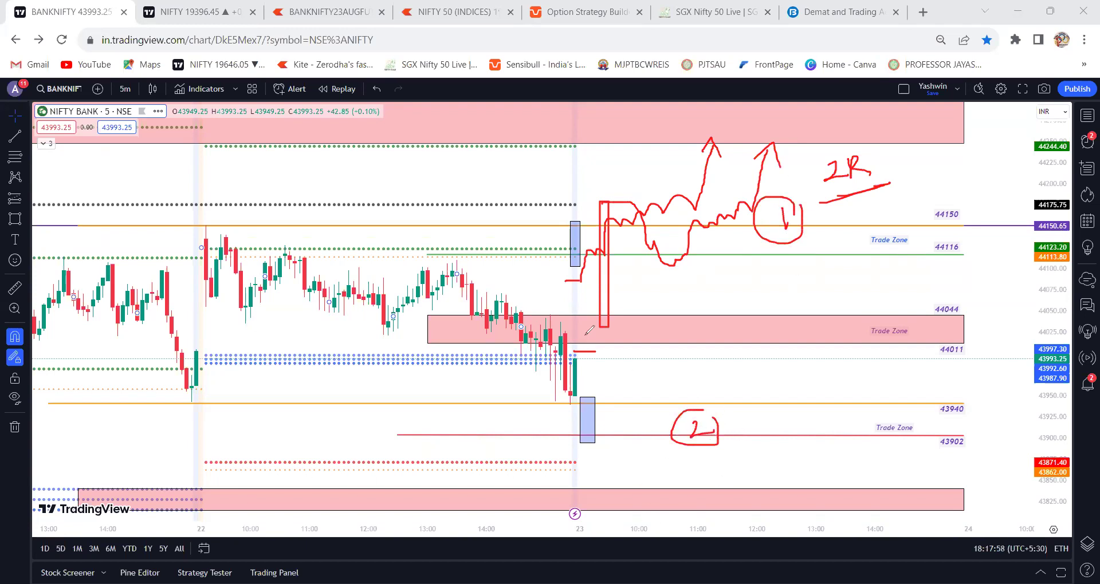
drag(582, 359, 603, 356)
mouse_move(579, 394)
mouse_down()
mouse_move(599, 388)
mouse_move(616, 442)
mouse_up()
mouse_move(626, 433)
mouse_down()
mouse_move(672, 512)
mouse_move(658, 504)
mouse_move(683, 500)
mouse_up()
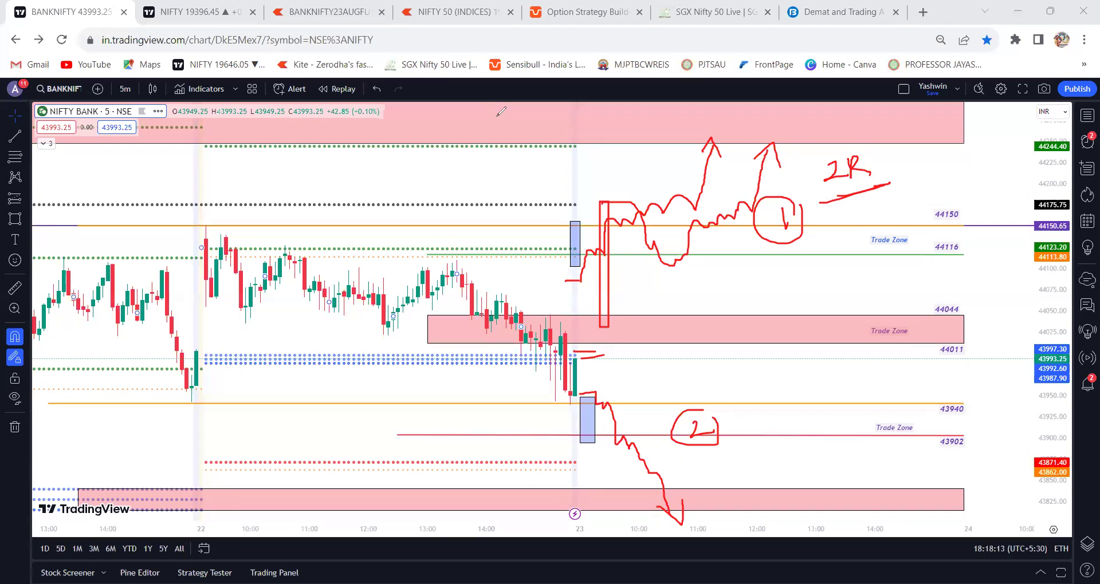
Sketch a tall candle breaking below 43902 with a retracement to 43940 and renewed fall, and label it with a circled 2.
drag(608, 378, 612, 511)
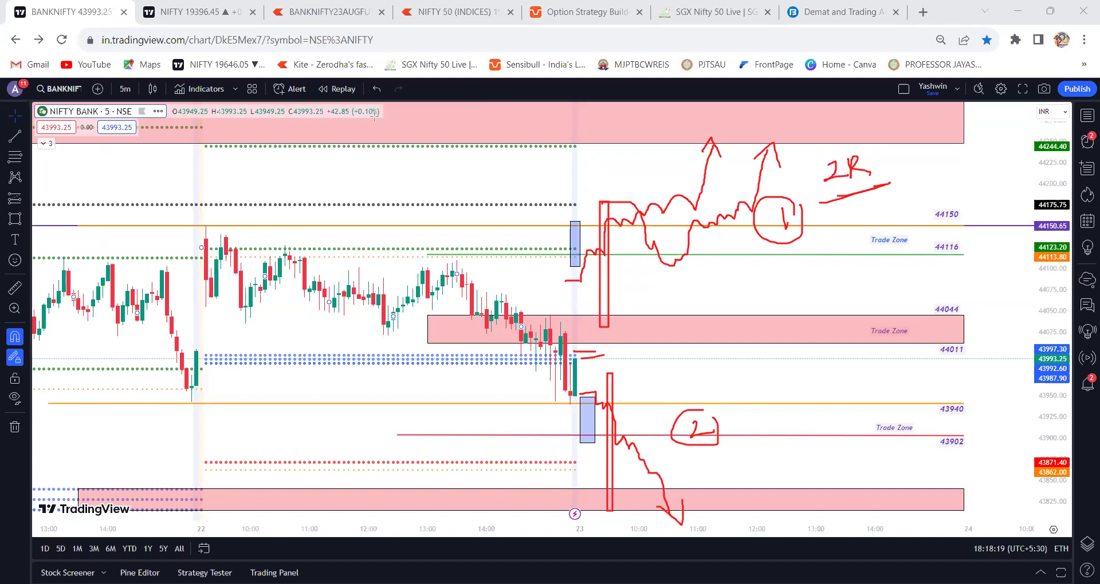
mouse_move(619, 500)
mouse_down()
mouse_move(649, 452)
mouse_move(734, 414)
mouse_move(745, 395)
mouse_move(773, 434)
mouse_move(794, 437)
mouse_move(860, 505)
mouse_move(857, 521)
mouse_move(864, 496)
mouse_up()
mouse_move(805, 411)
mouse_down()
mouse_move(821, 429)
mouse_move(817, 406)
mouse_up()
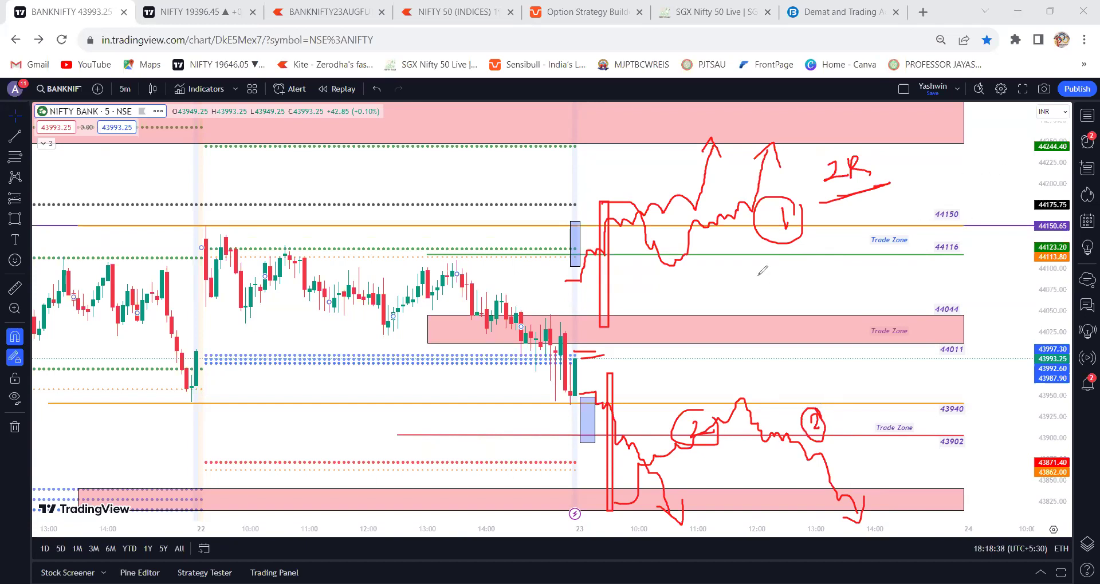
Underline the 44150 level, handwrite an underlined 43600 strike for the bullish case, and write 44400 PE for the bearish case.
drag(853, 231, 914, 216)
mouse_move(737, 273)
mouse_down()
mouse_move(754, 287)
mouse_move(770, 281)
mouse_move(794, 247)
mouse_up()
click(772, 259)
drag(762, 297, 808, 269)
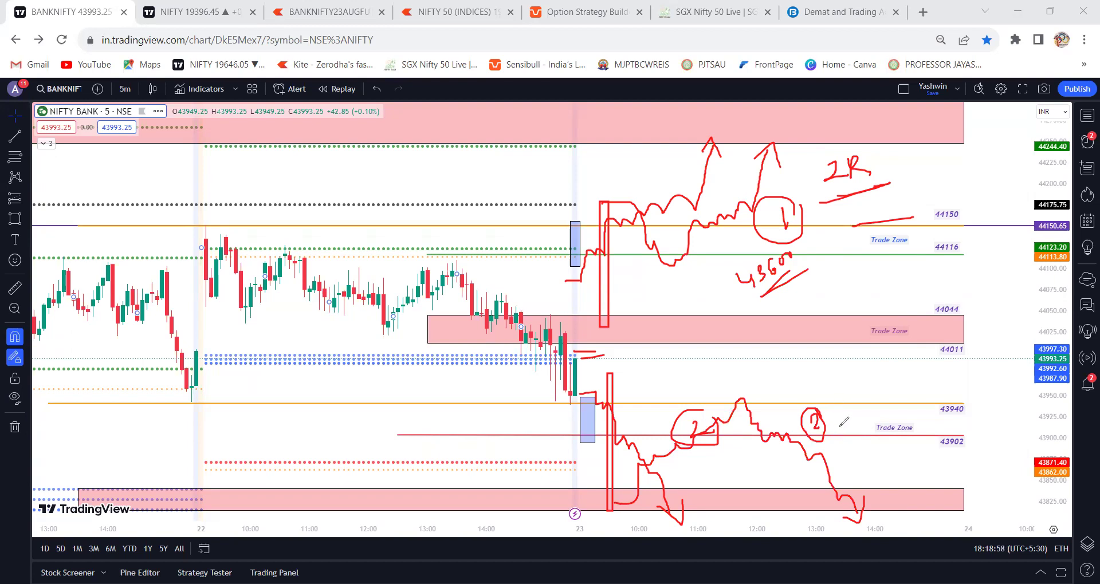
mouse_move(830, 412)
mouse_down()
mouse_move(839, 427)
mouse_move(856, 427)
mouse_move(908, 393)
mouse_up()
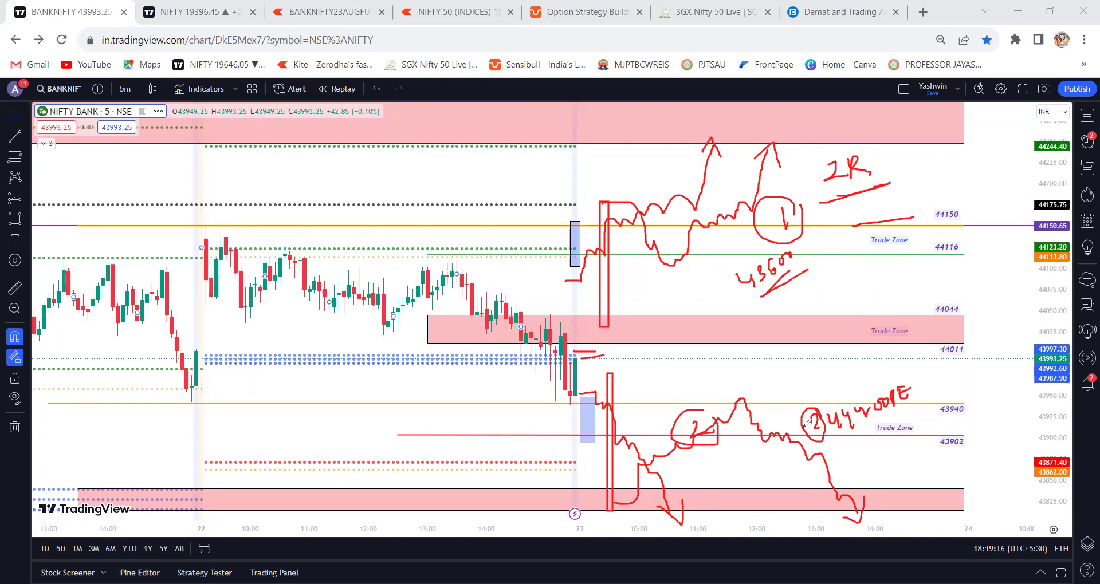
Bracket the range between 44150 and 43902 and sketch one rising and one falling path from the middle trade zone.
mouse_move(898, 228)
mouse_down()
mouse_move(976, 218)
mouse_move(949, 375)
mouse_move(968, 427)
mouse_move(911, 425)
mouse_up()
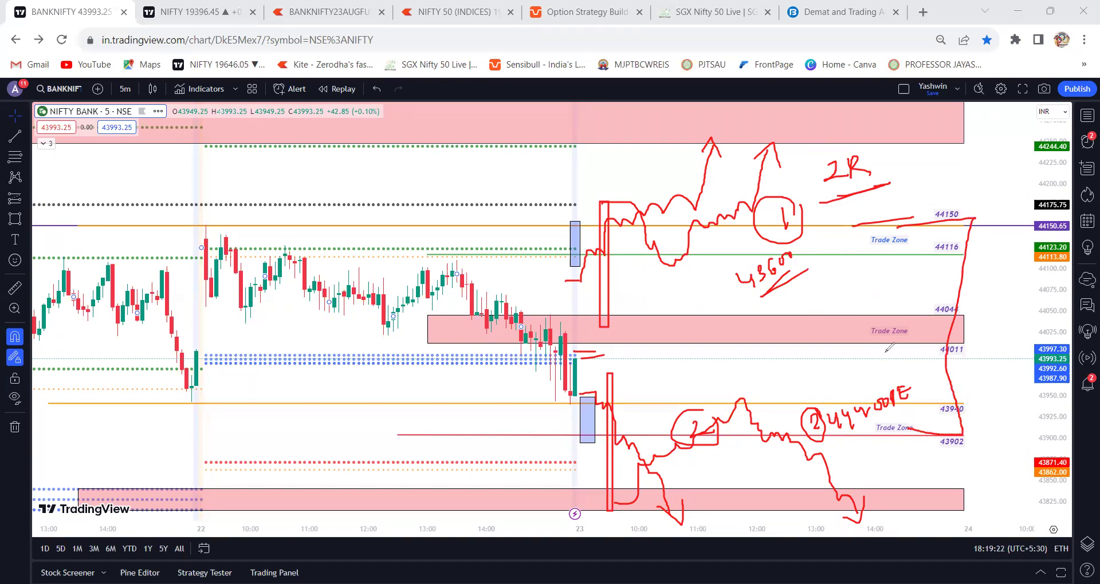
drag(811, 325, 867, 255)
drag(819, 335, 875, 399)
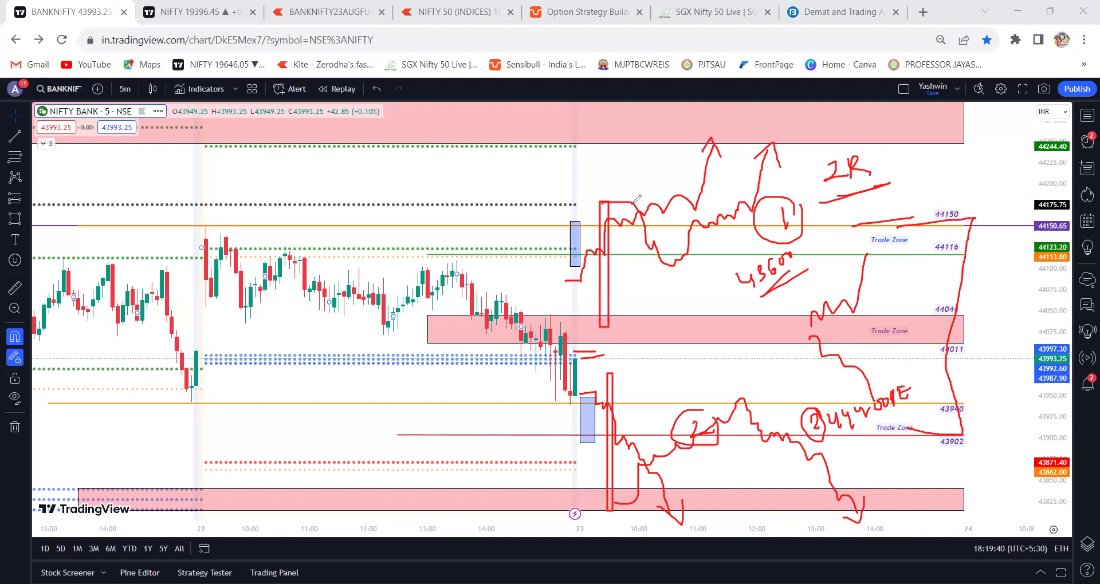
Add marks beside the upper and lower blue rectangles and clear all handwritten annotations from the chart.
drag(549, 210, 577, 192)
mouse_move(556, 409)
mouse_down()
mouse_move(567, 413)
mouse_move(586, 378)
mouse_up()
key(e)
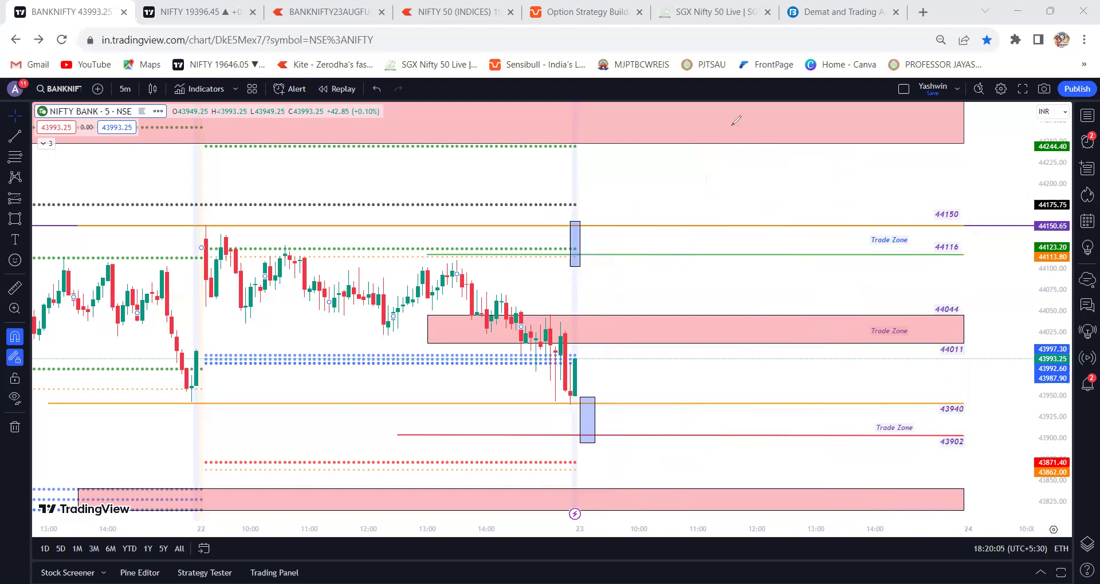